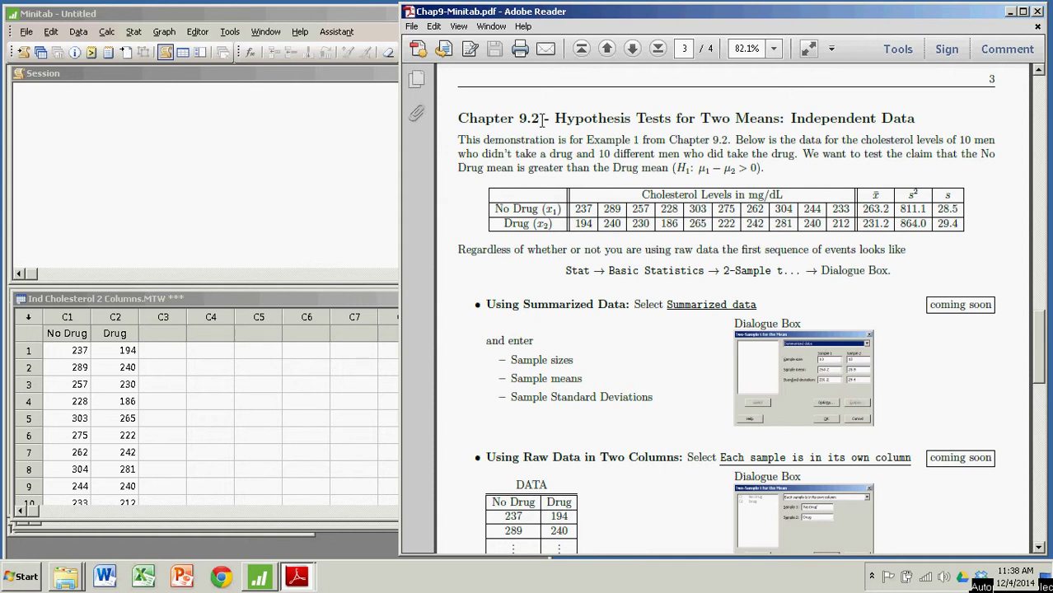
- Review the PDF's Example 1 cholesterol data: No Drug and Drug rows, No Drug mean 263.2
{"action": "left_click_drag", "start_coordinate": [489, 303], "coordinate": [629, 306]}
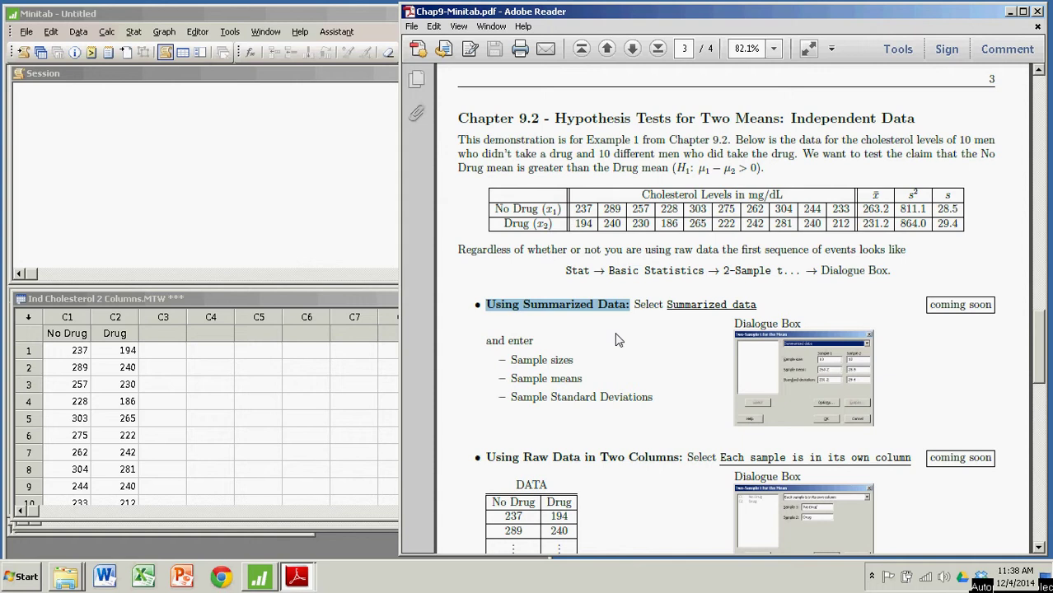
{"action": "left_click", "coordinate": [618, 340]}
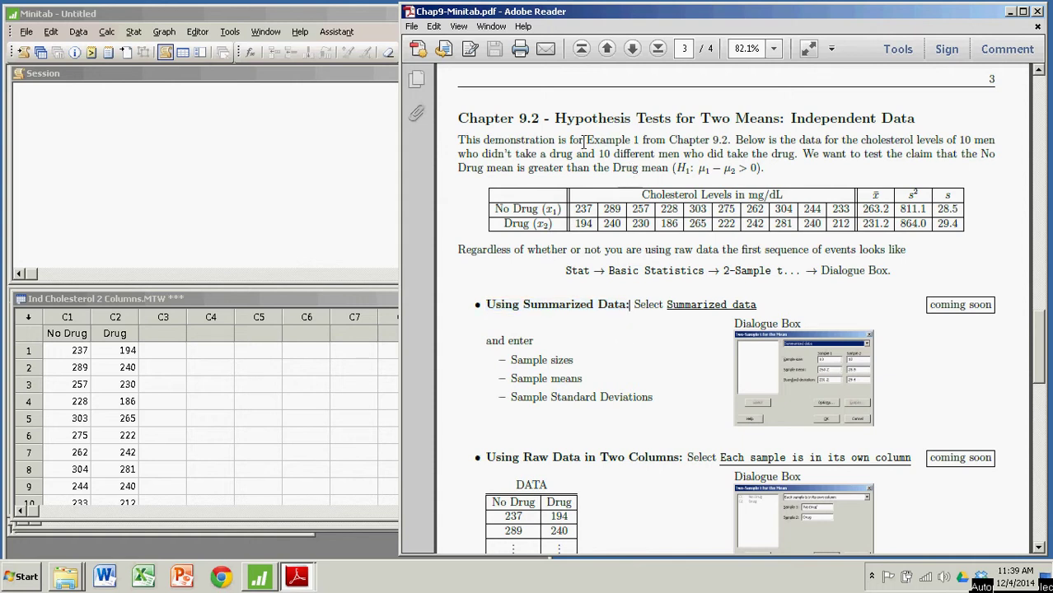
{"action": "left_click_drag", "start_coordinate": [586, 140], "coordinate": [731, 140]}
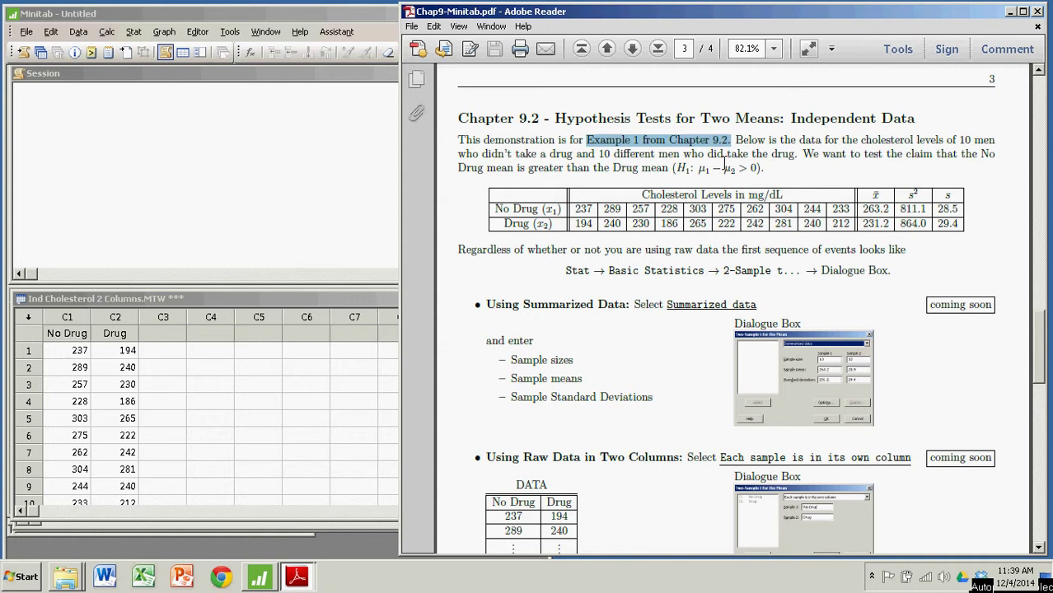
{"action": "left_click", "coordinate": [624, 157]}
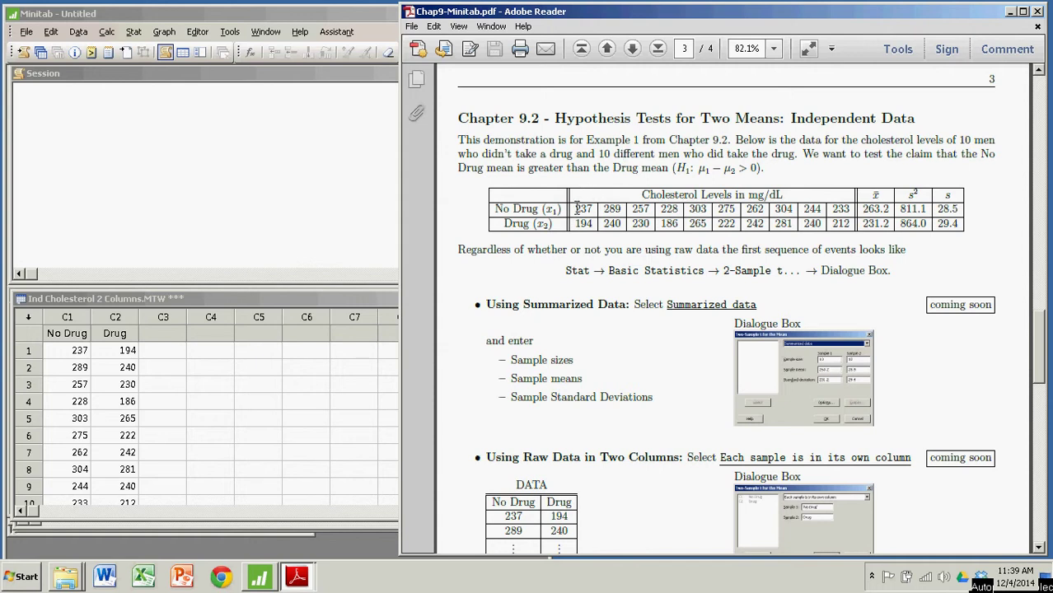
{"action": "left_click_drag", "start_coordinate": [574, 209], "coordinate": [838, 210]}
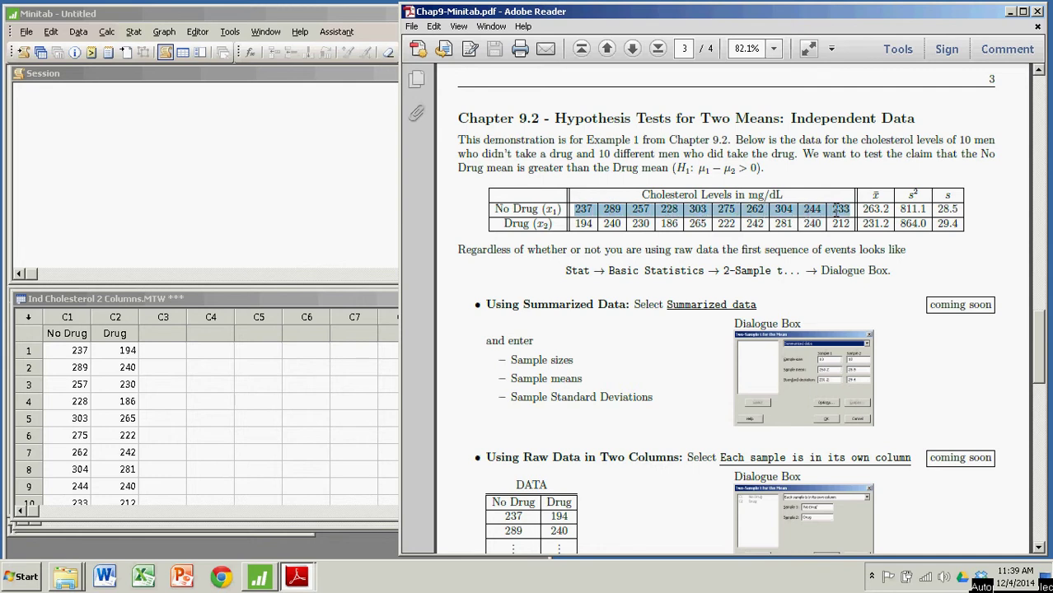
{"action": "left_click", "coordinate": [577, 223]}
{"action": "left_click_drag", "start_coordinate": [578, 223], "coordinate": [842, 224]}
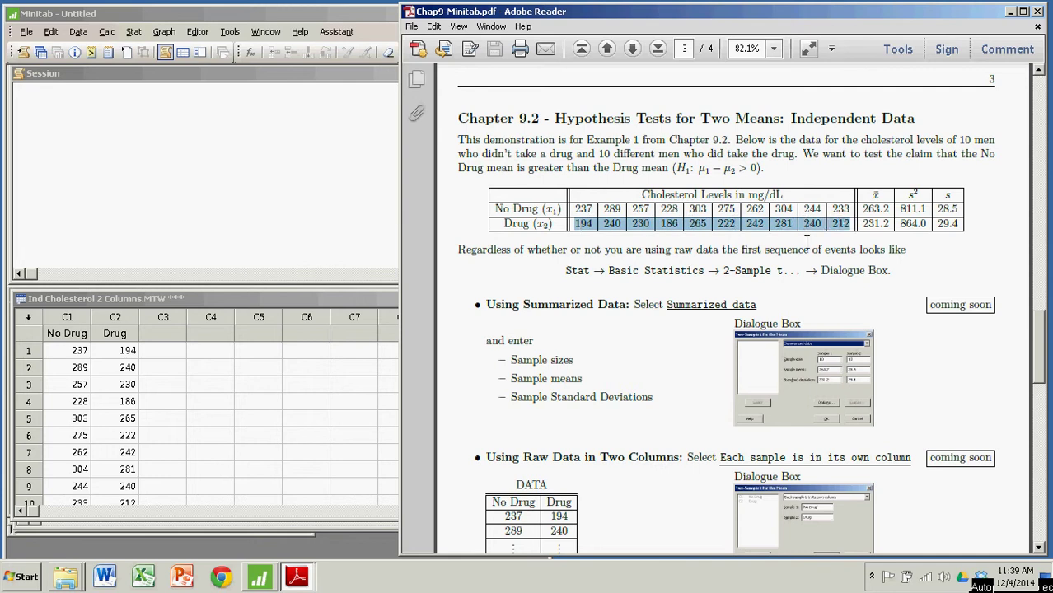
{"action": "left_click", "coordinate": [804, 246]}
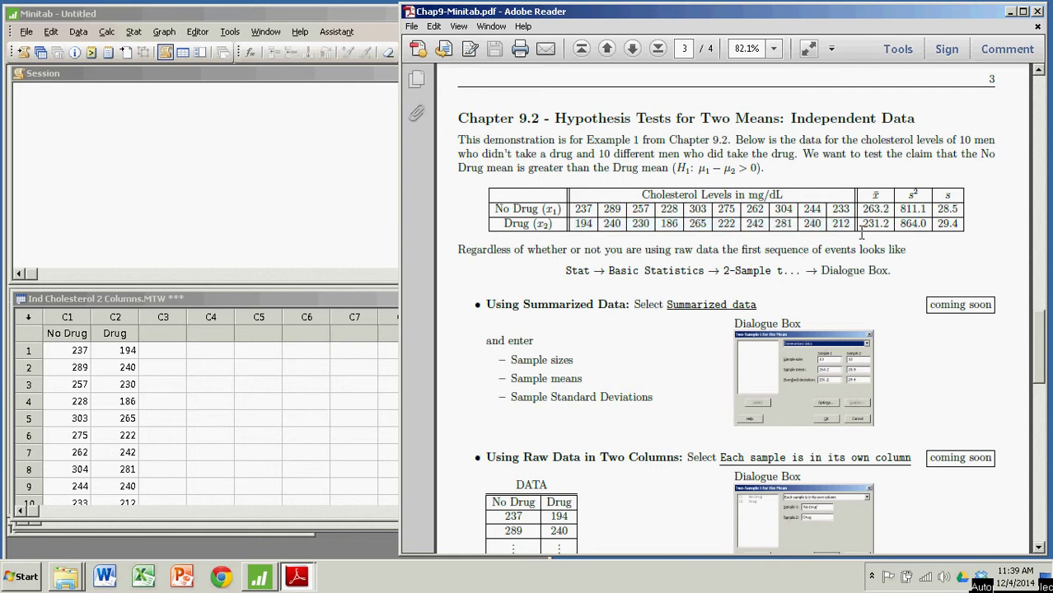
{"action": "left_click_drag", "start_coordinate": [861, 210], "coordinate": [960, 209]}
{"action": "left_click", "coordinate": [954, 268]}
{"action": "left_click_drag", "start_coordinate": [567, 272], "coordinate": [743, 284]}
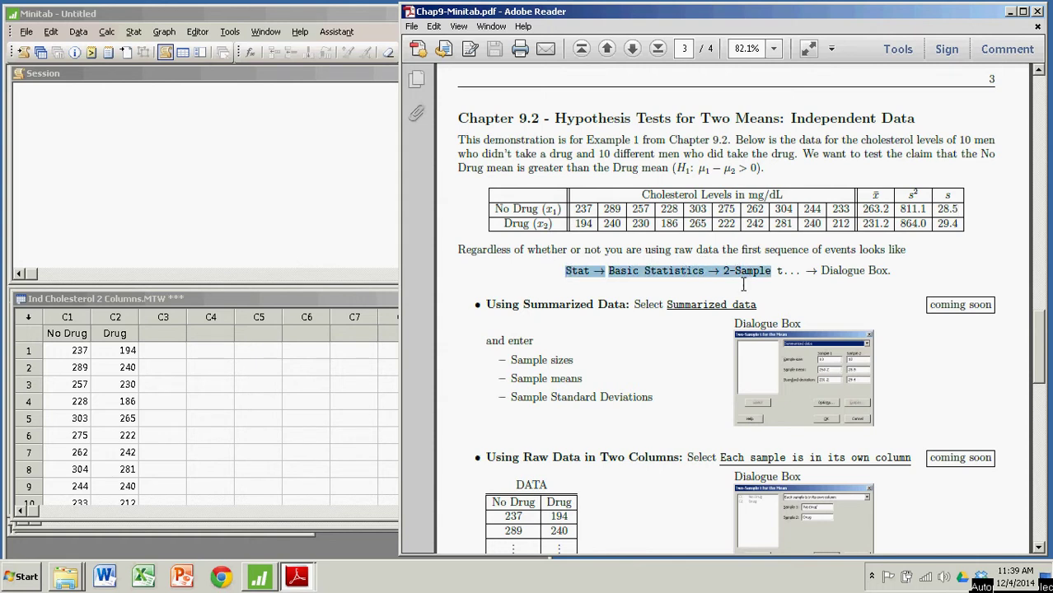
- Open Minitab's Basic Statistics 2-Sample t test and move its window higher
{"action": "left_click", "coordinate": [341, 14]}
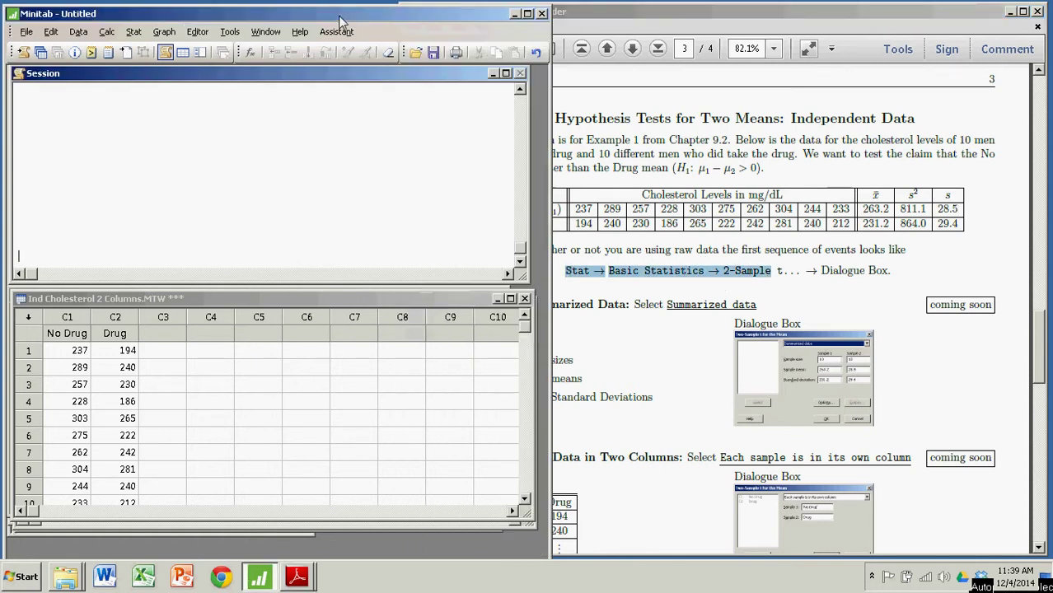
{"action": "left_click", "coordinate": [134, 35]}
{"action": "mouse_move", "coordinate": [157, 52]}
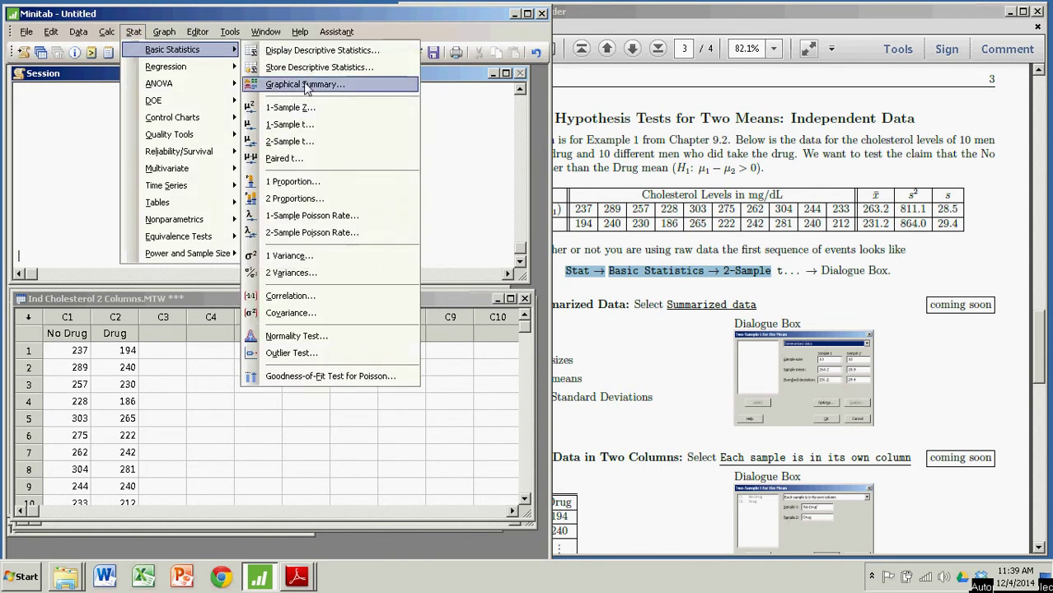
{"action": "left_click", "coordinate": [290, 142]}
{"action": "left_click_drag", "start_coordinate": [297, 198], "coordinate": [352, 120]}
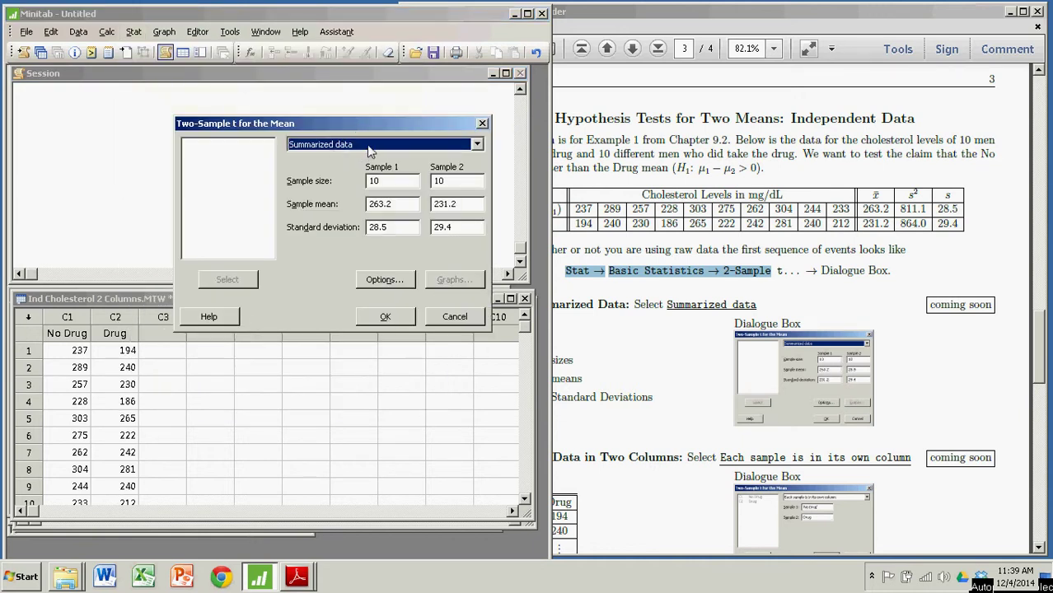
- Try each data layout option, ending on Summarized data
{"action": "left_click", "coordinate": [476, 145]}
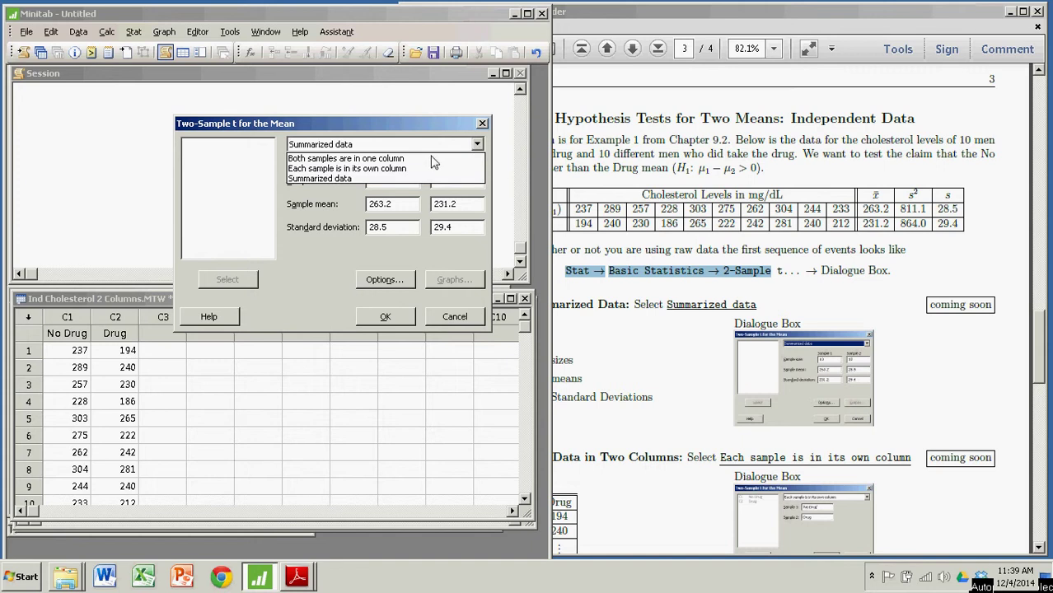
{"action": "left_click", "coordinate": [379, 178]}
{"action": "left_click", "coordinate": [476, 145]}
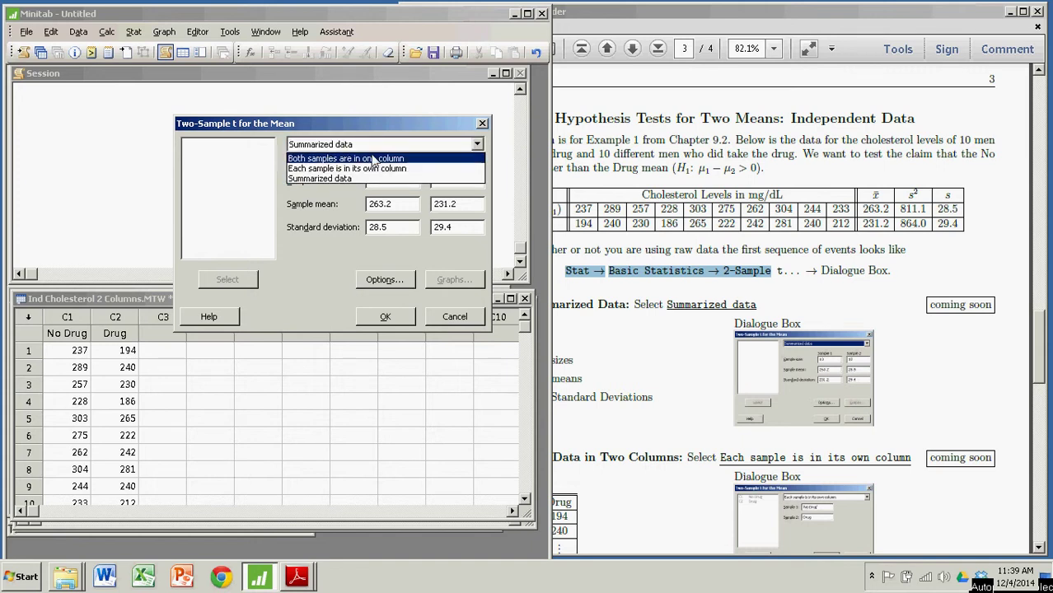
{"action": "left_click", "coordinate": [356, 158]}
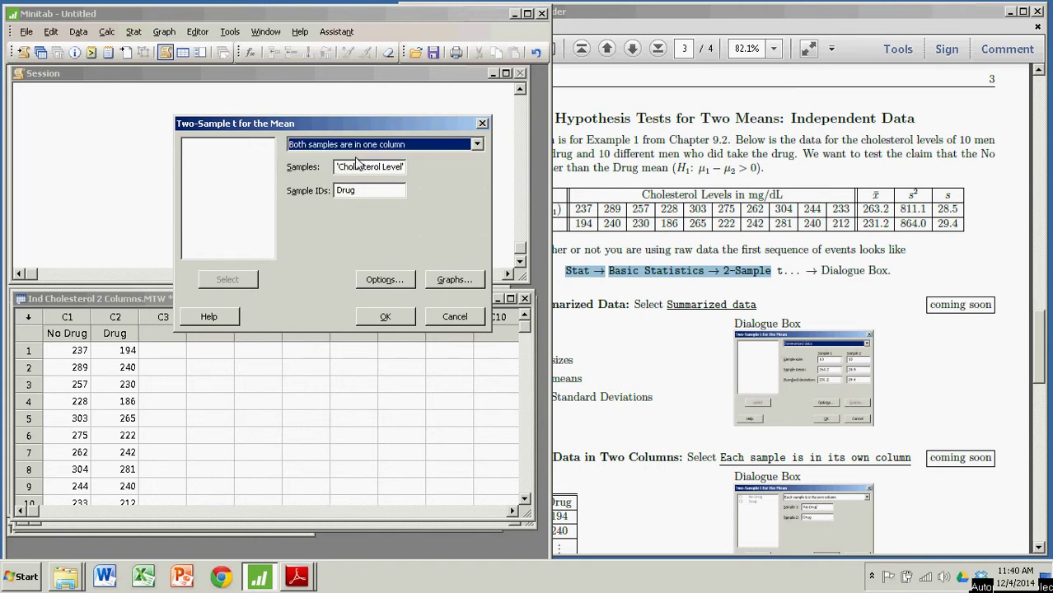
{"action": "left_click", "coordinate": [476, 145]}
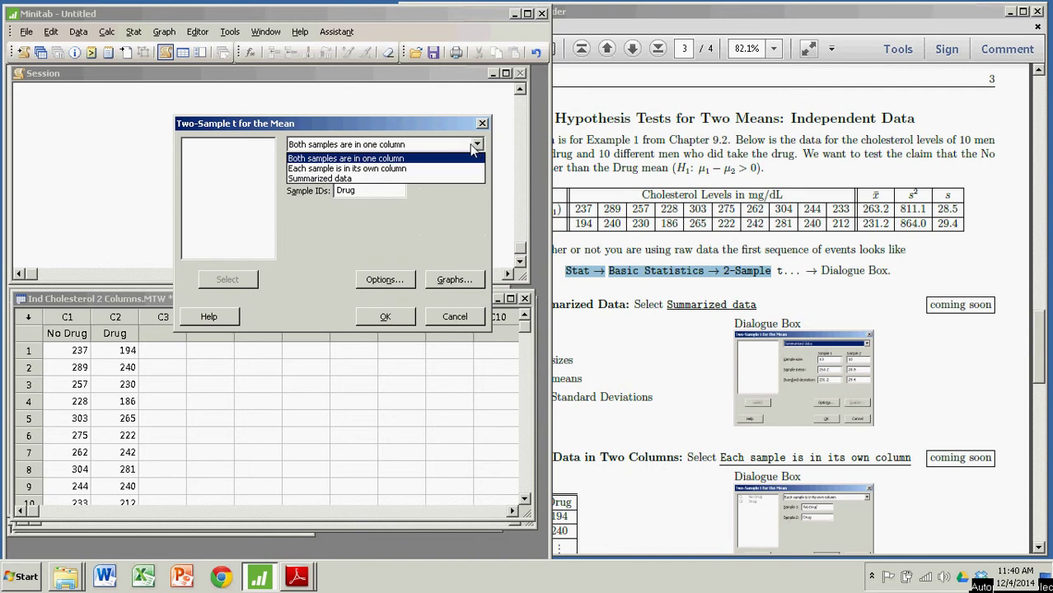
{"action": "left_click", "coordinate": [365, 169]}
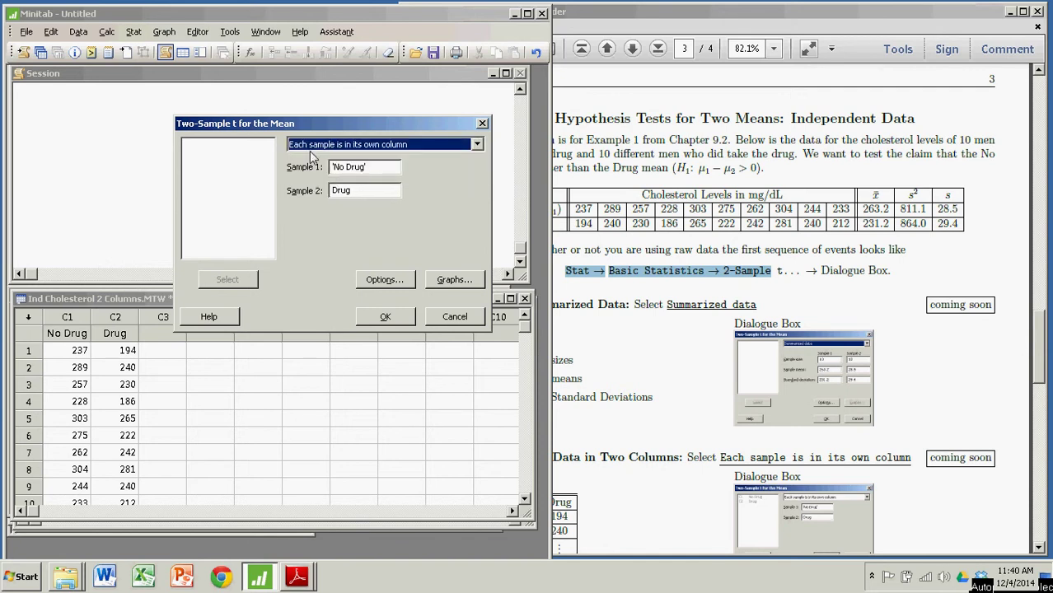
{"action": "left_click", "coordinate": [476, 145]}
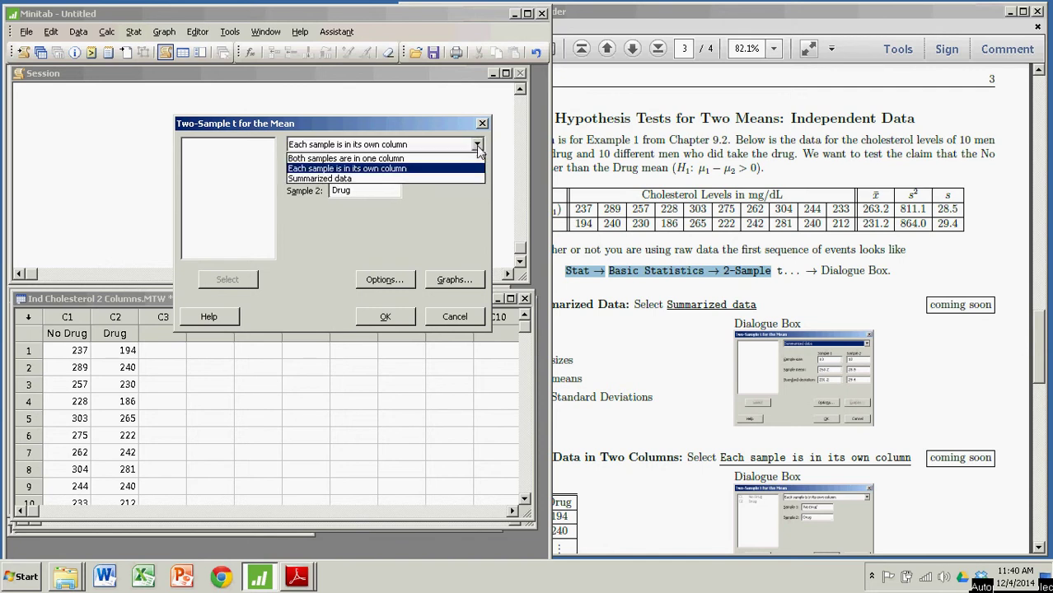
{"action": "left_click", "coordinate": [328, 179]}
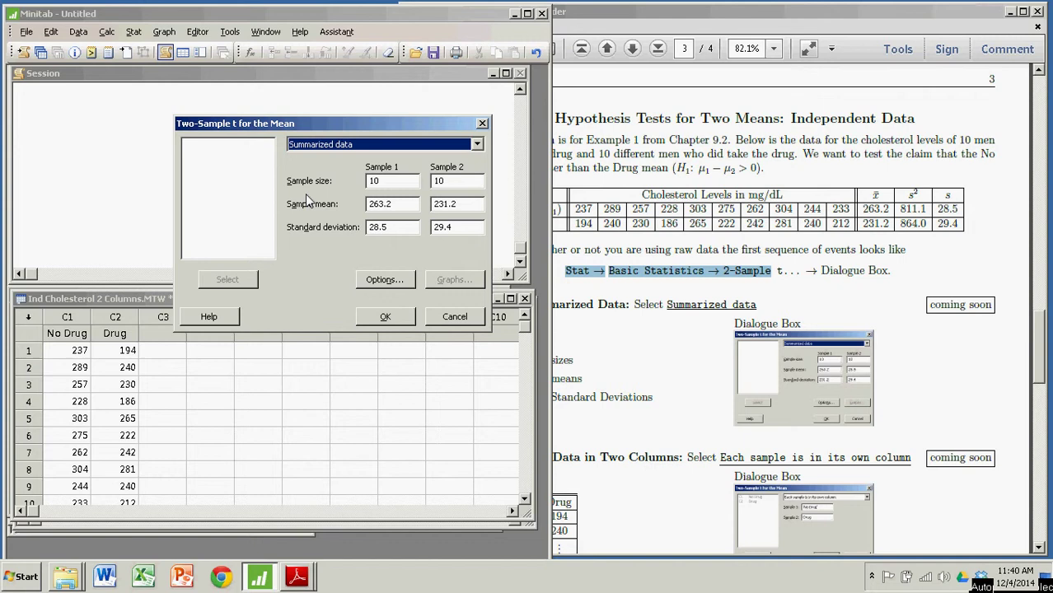
- Match Sample 1 to the PDF's No Drug row: size 10, mean 263.2, SD 28.5
{"action": "left_click", "coordinate": [386, 179]}
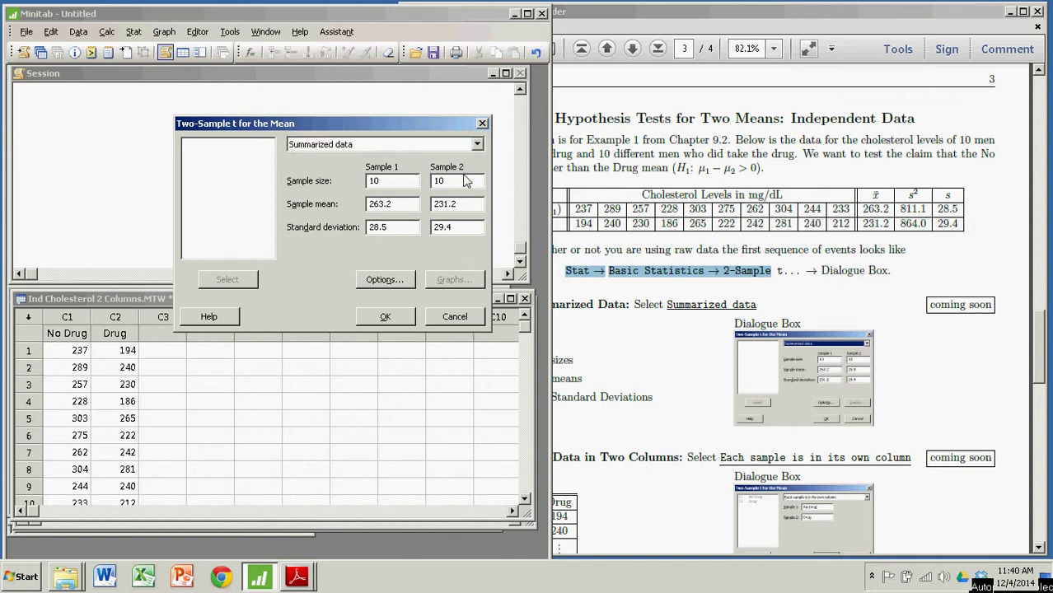
{"action": "left_click", "coordinate": [566, 173]}
{"action": "left_click_drag", "start_coordinate": [575, 209], "coordinate": [847, 209]}
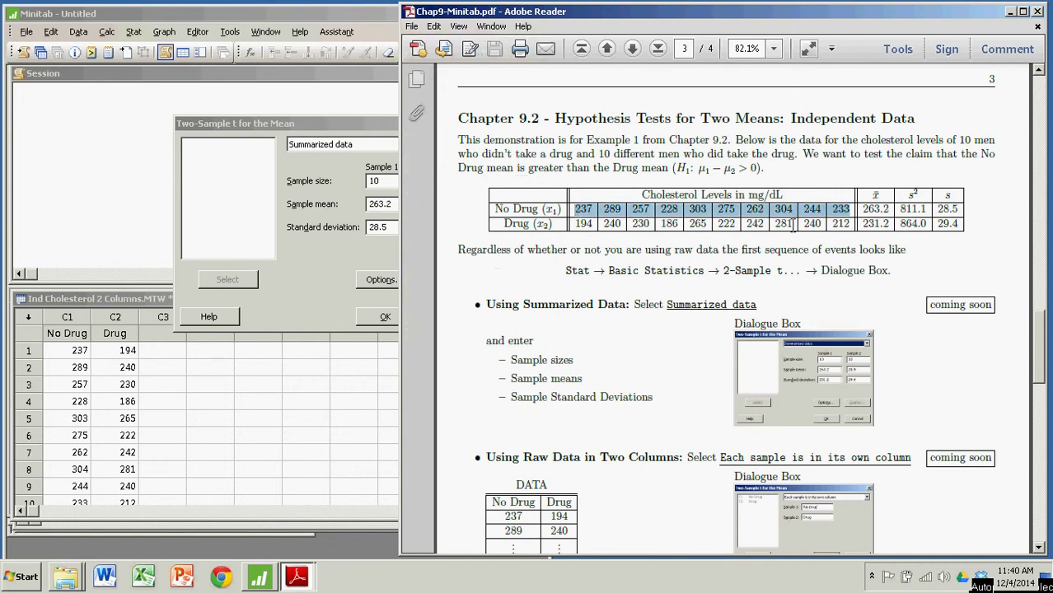
{"action": "left_click", "coordinate": [370, 128]}
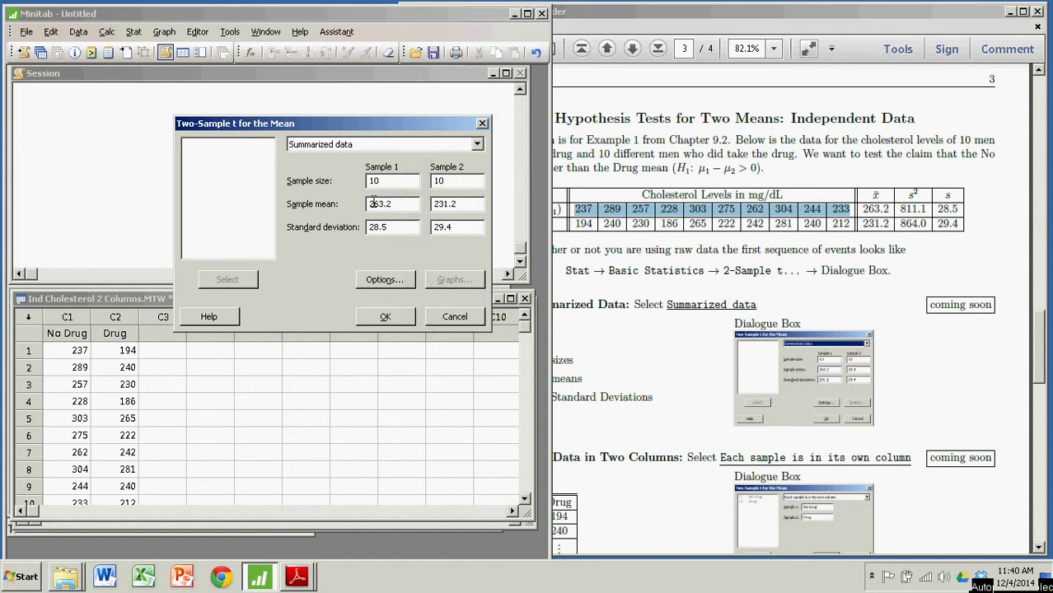
{"action": "left_click_drag", "start_coordinate": [368, 204], "coordinate": [395, 204]}
{"action": "left_click_drag", "start_coordinate": [865, 211], "coordinate": [892, 211]}
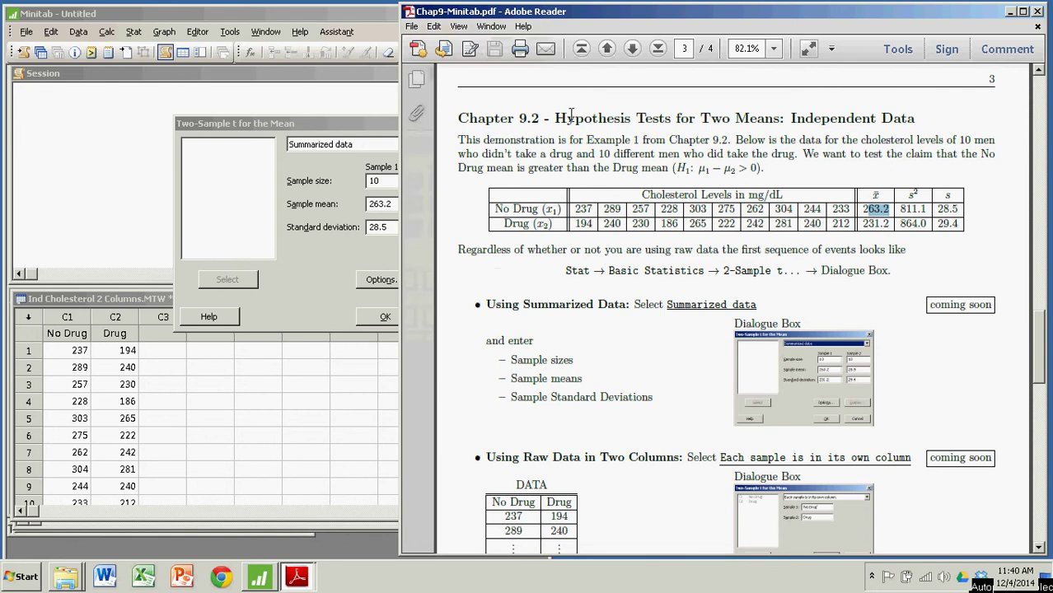
{"action": "left_click", "coordinate": [389, 128]}
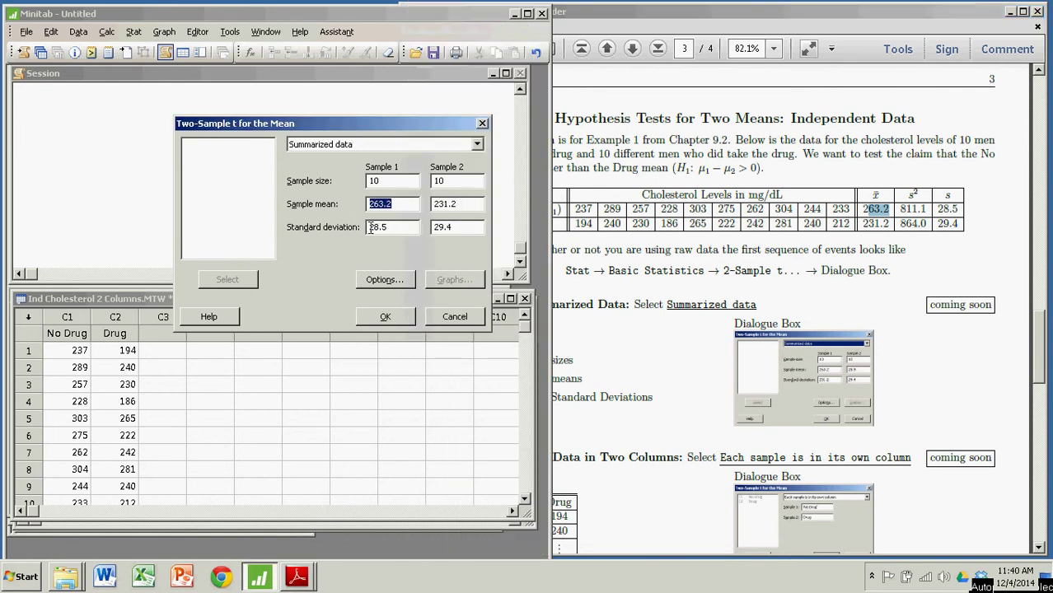
{"action": "left_click_drag", "start_coordinate": [368, 227], "coordinate": [386, 229]}
{"action": "left_click_drag", "start_coordinate": [959, 209], "coordinate": [936, 210]}
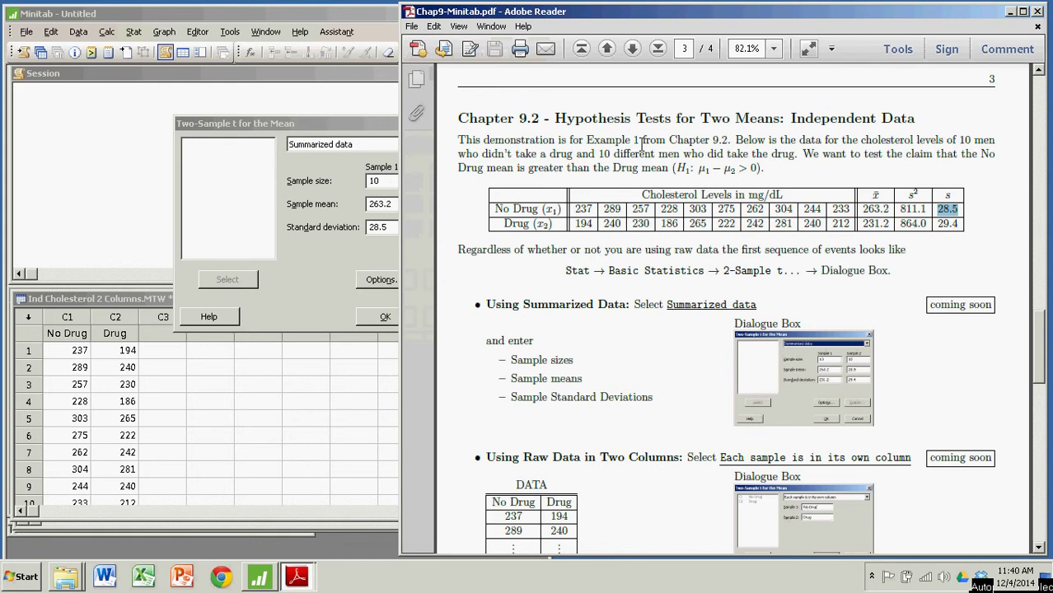
{"action": "left_click", "coordinate": [363, 121]}
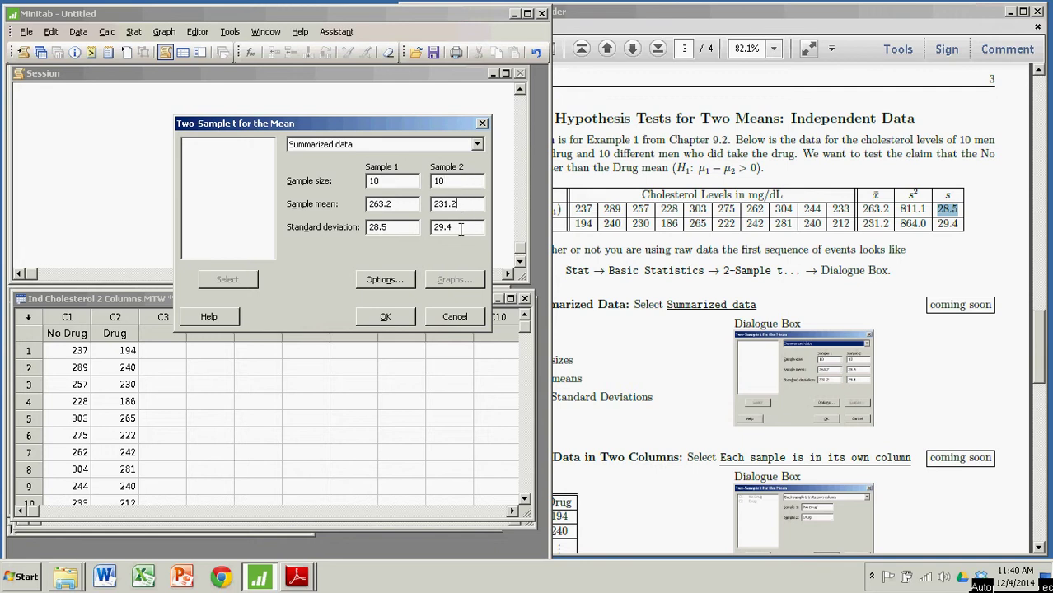
- Check the Sample 2 standard deviation 29.4 against the Drug group in the PDF
{"action": "left_click", "coordinate": [461, 229]}
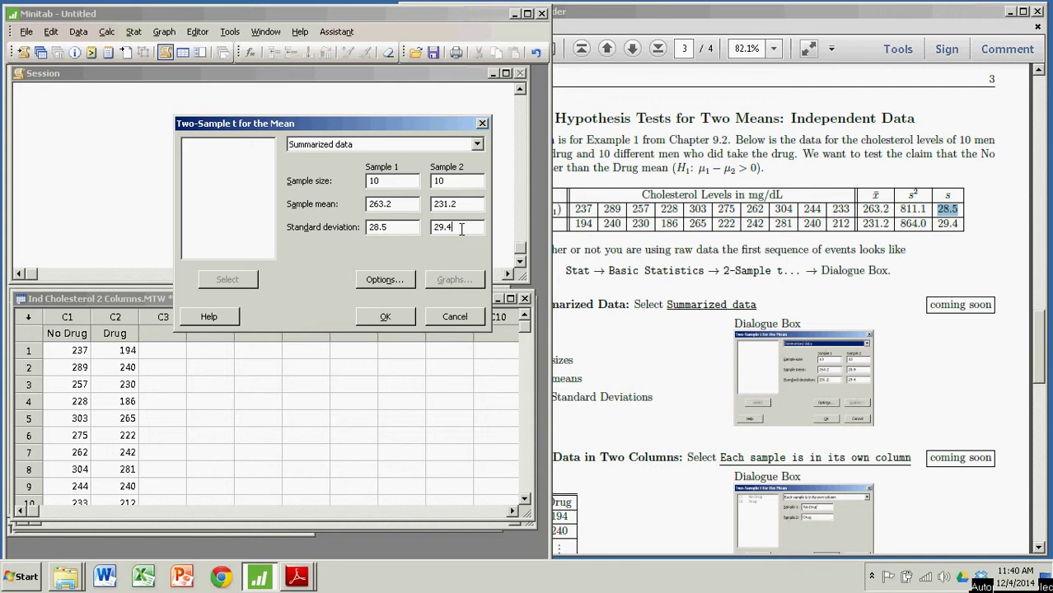
{"action": "left_click", "coordinate": [685, 241]}
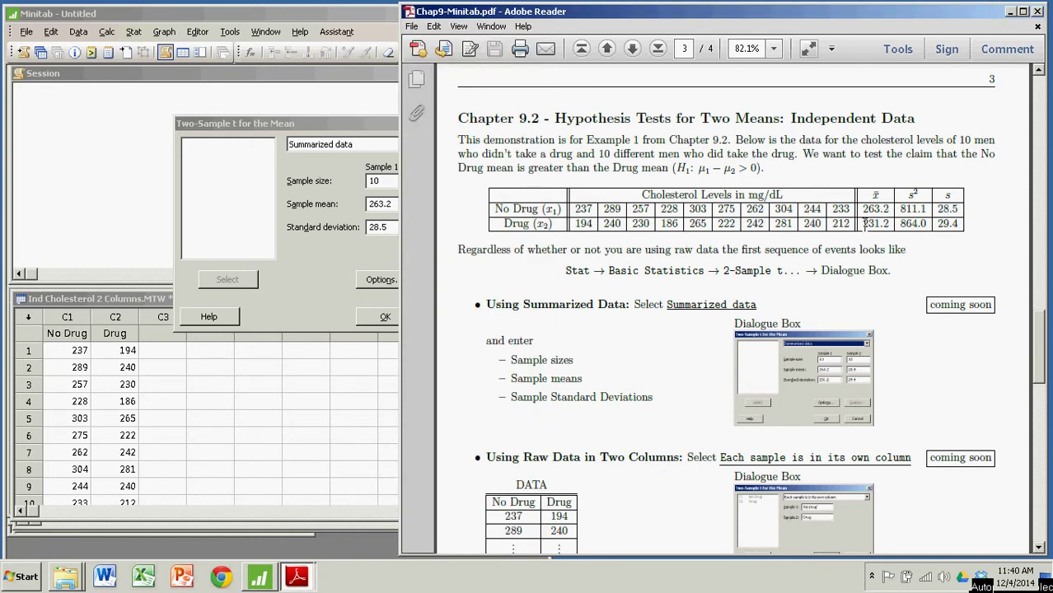
{"action": "left_click_drag", "start_coordinate": [863, 224], "coordinate": [948, 237]}
{"action": "left_click", "coordinate": [363, 124]}
- Read the PDF's alternative hypothesis μ1 − μ2 > 0 before returning to Minitab
{"action": "left_click", "coordinate": [610, 146]}
{"action": "left_click_drag", "start_coordinate": [674, 169], "coordinate": [758, 168]}
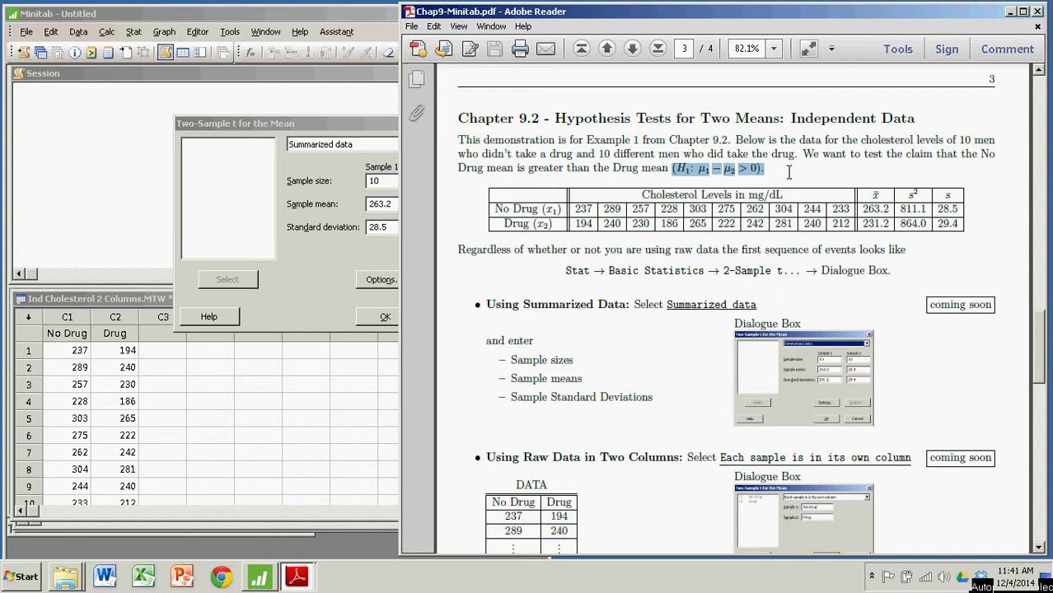
{"action": "left_click", "coordinate": [788, 169]}
{"action": "left_click", "coordinate": [348, 132]}
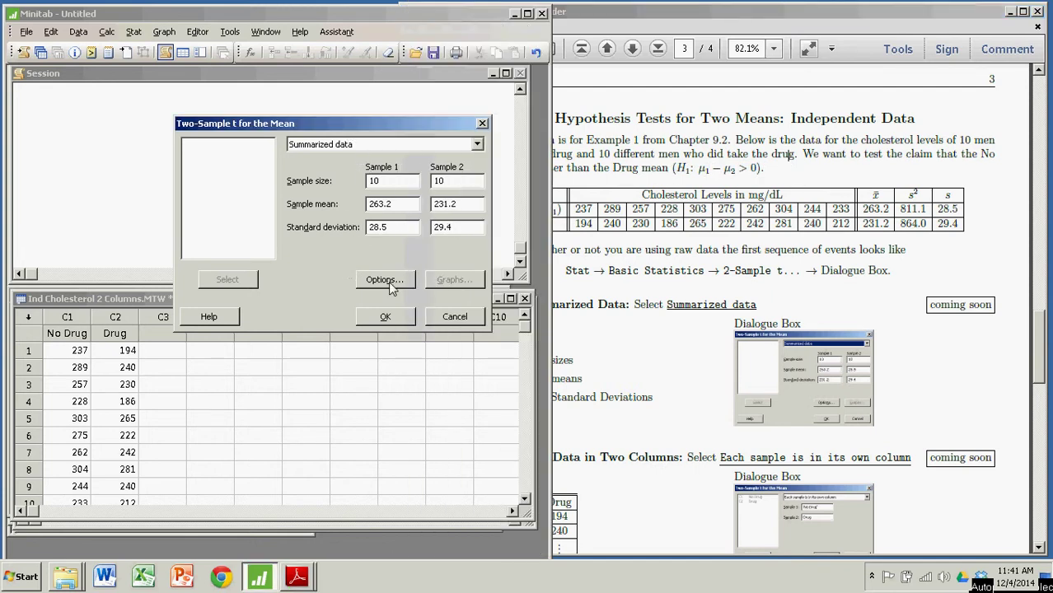
- Set t-test options: confidence 95.0, hypothesized difference 0, alternative 'Difference > hypothesized difference'
{"action": "left_click", "coordinate": [392, 283]}
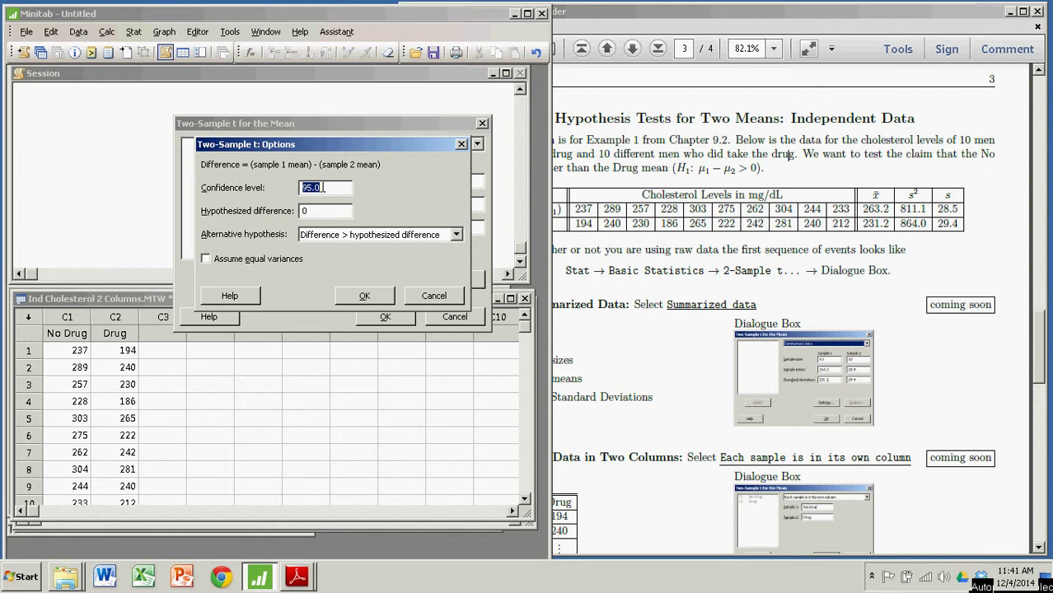
{"action": "left_click", "coordinate": [316, 213]}
{"action": "left_click_drag", "start_coordinate": [697, 170], "coordinate": [739, 170]}
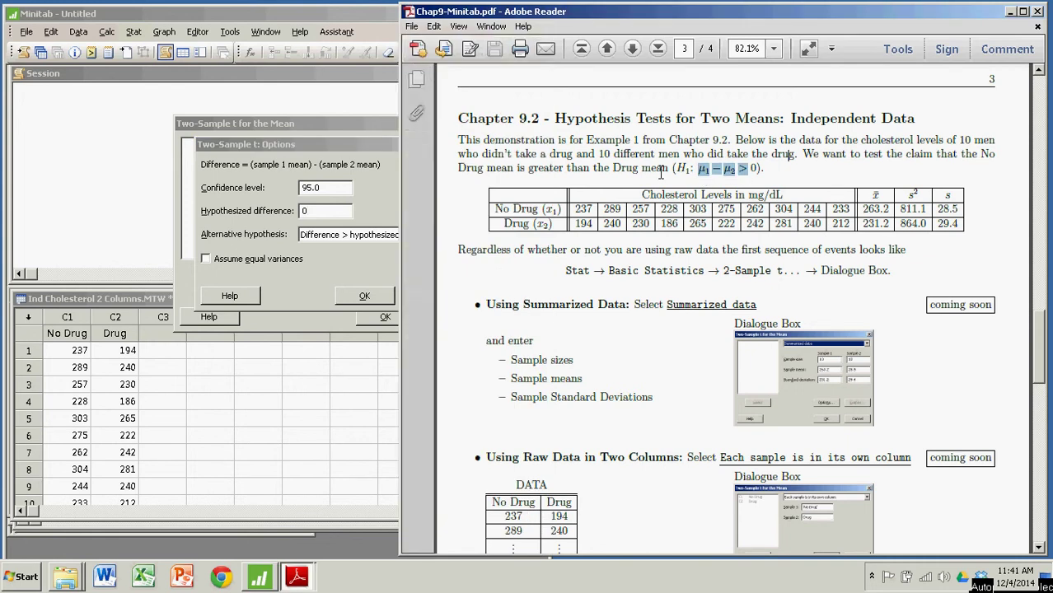
{"action": "left_click", "coordinate": [332, 119]}
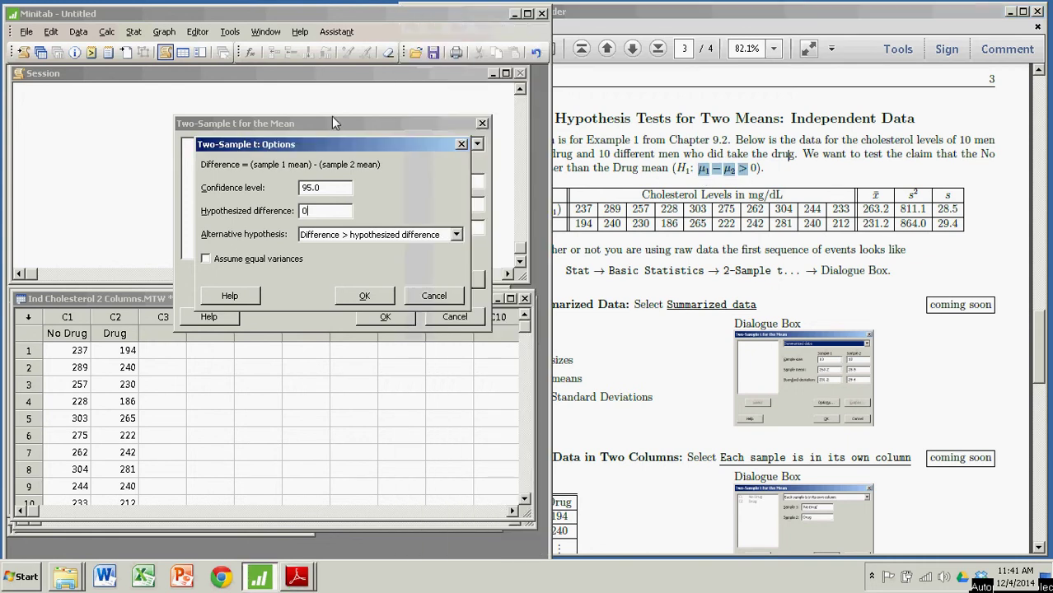
{"action": "left_click", "coordinate": [320, 239]}
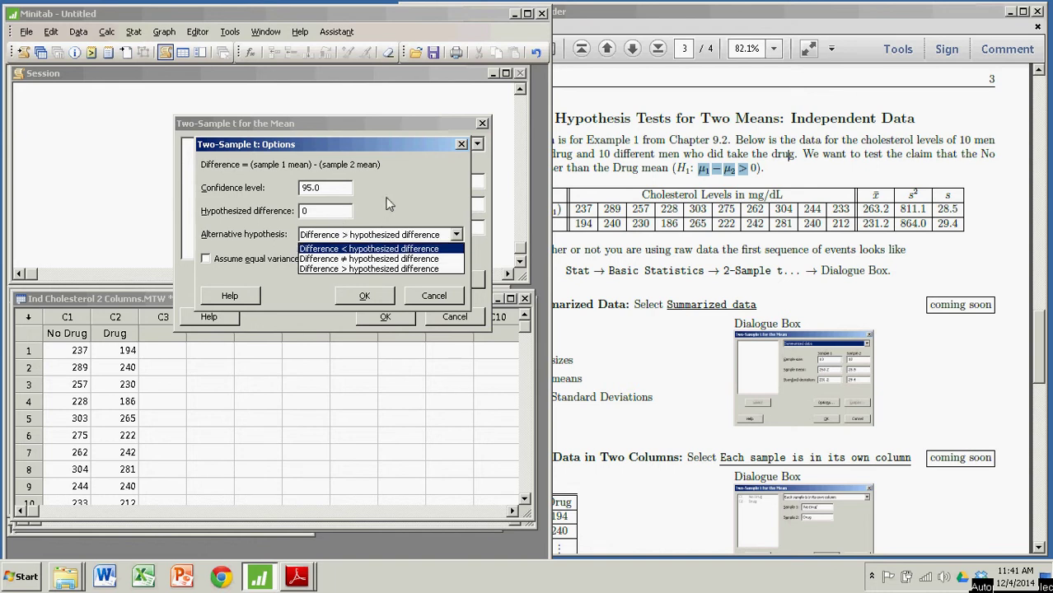
{"action": "left_click", "coordinate": [374, 269]}
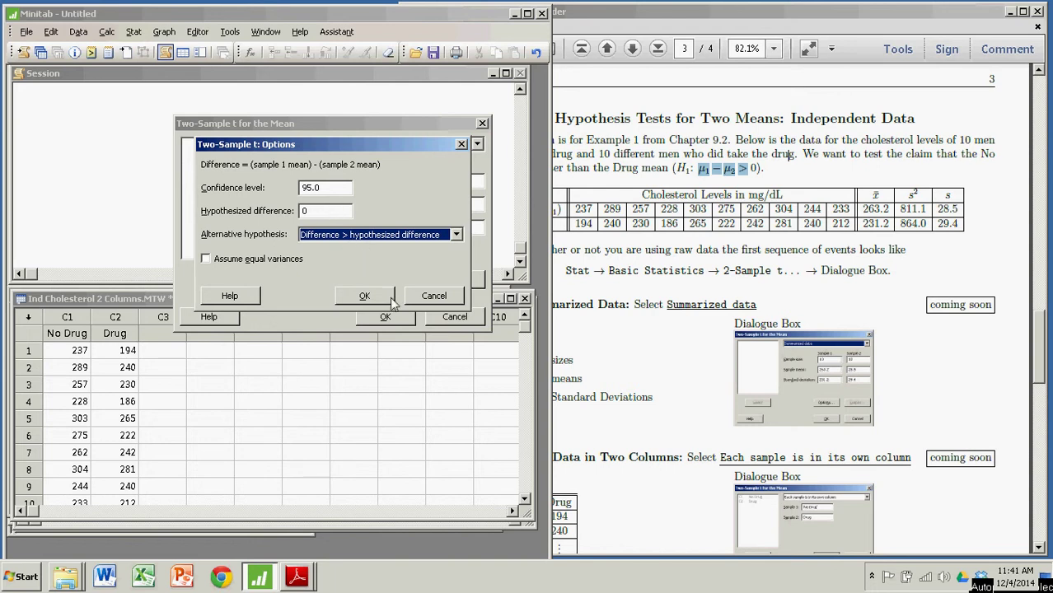
{"action": "left_click", "coordinate": [364, 295]}
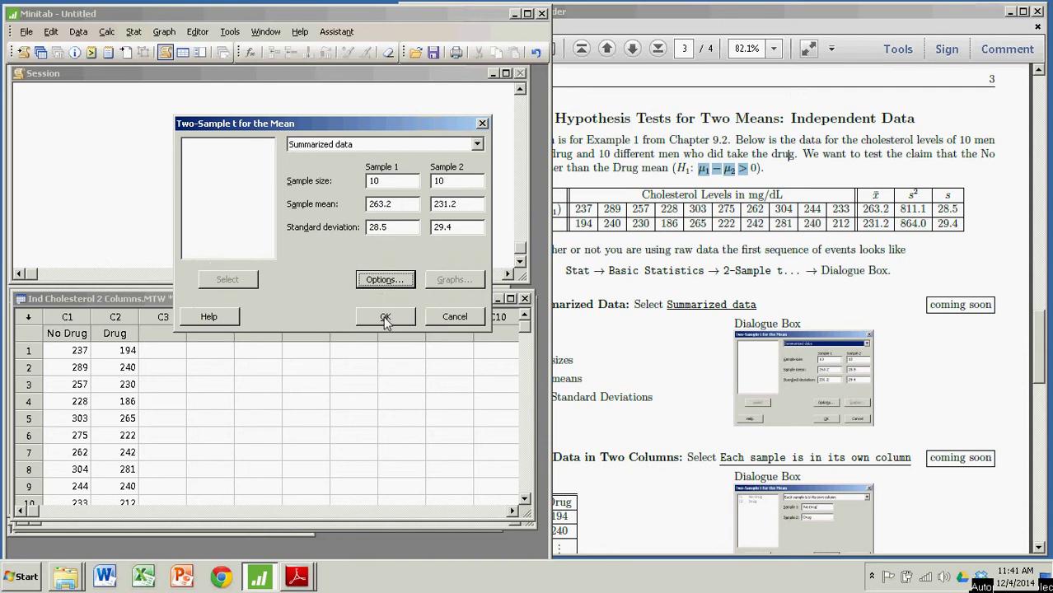
- Run the test and review the sample statistics and estimated difference 32.0
{"action": "left_click", "coordinate": [384, 316]}
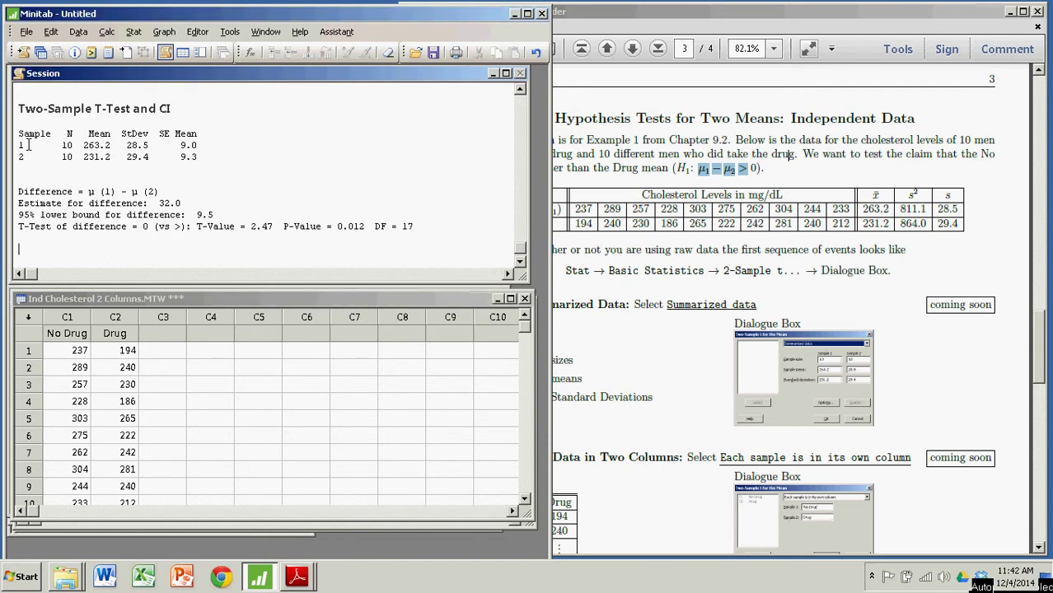
{"action": "left_click_drag", "start_coordinate": [56, 145], "coordinate": [198, 145]}
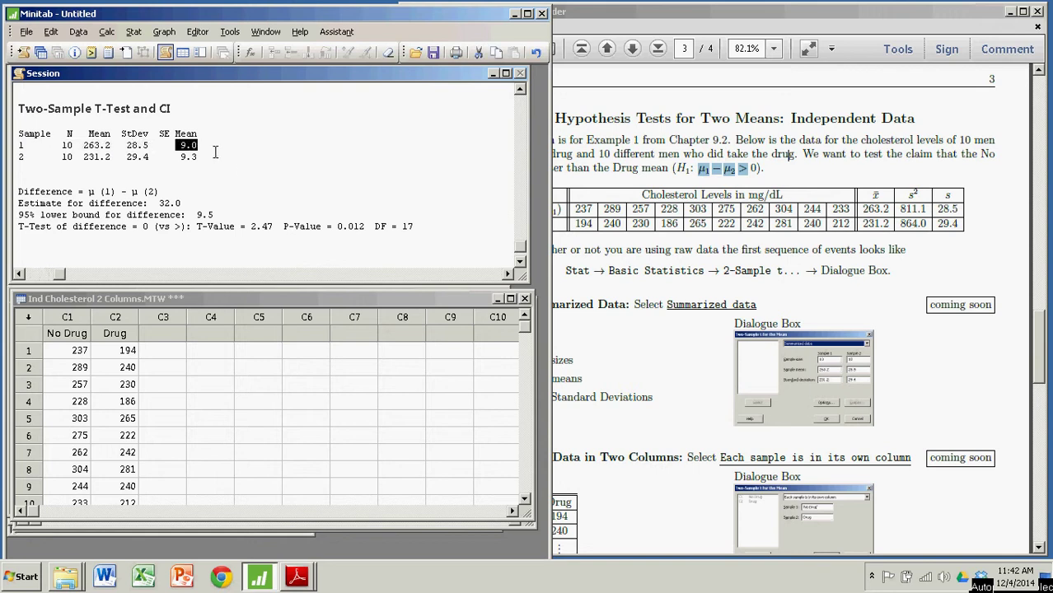
{"action": "left_click", "coordinate": [189, 179]}
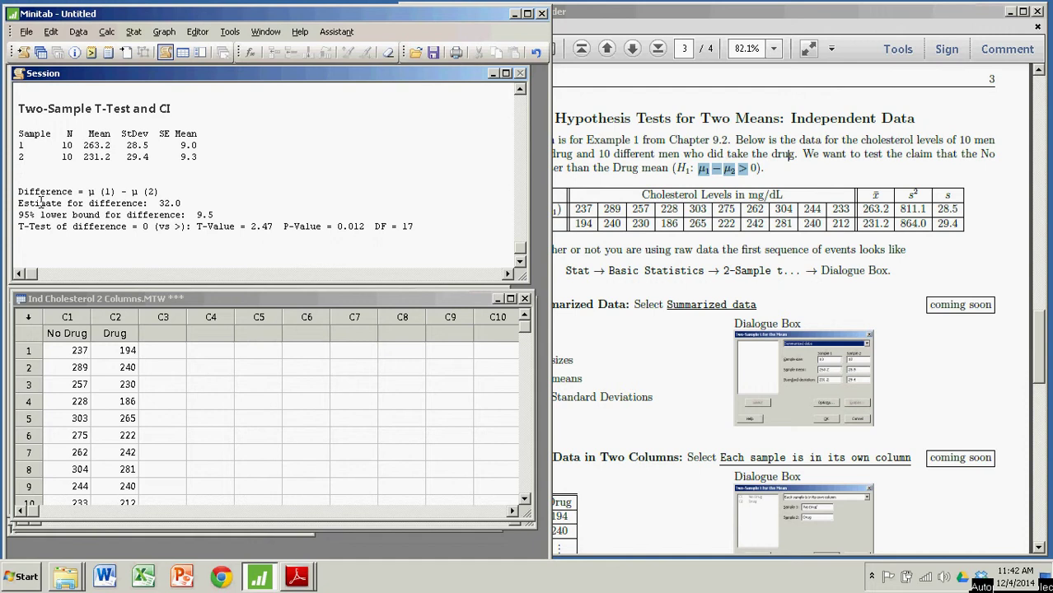
{"action": "left_click_drag", "start_coordinate": [159, 203], "coordinate": [176, 203]}
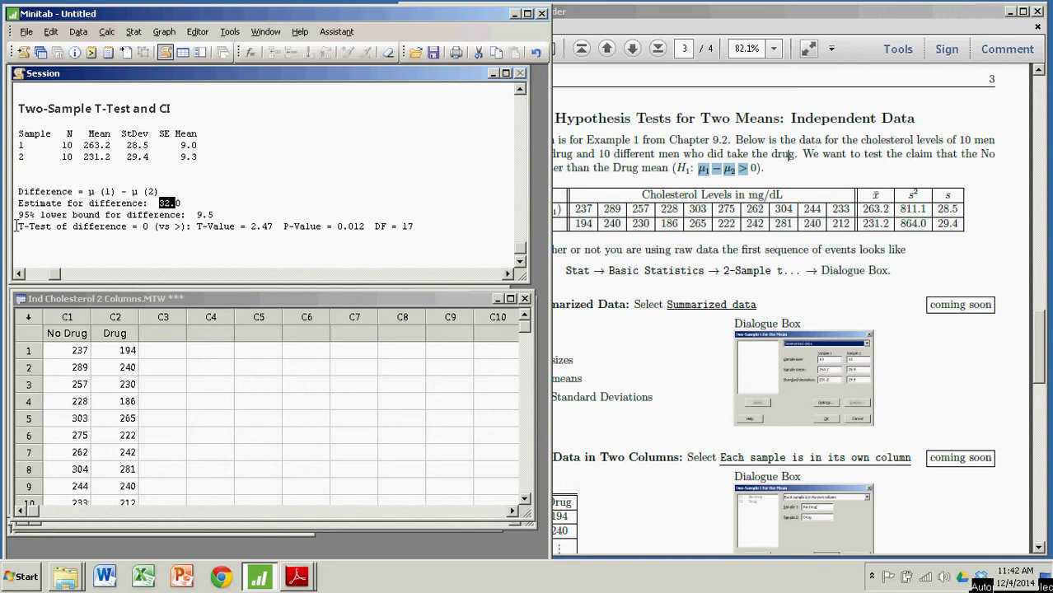
- Check the T-Value 2.47 and P-Value 0.012 against the PDF example
{"action": "left_click_drag", "start_coordinate": [17, 227], "coordinate": [114, 229]}
{"action": "left_click", "coordinate": [140, 251]}
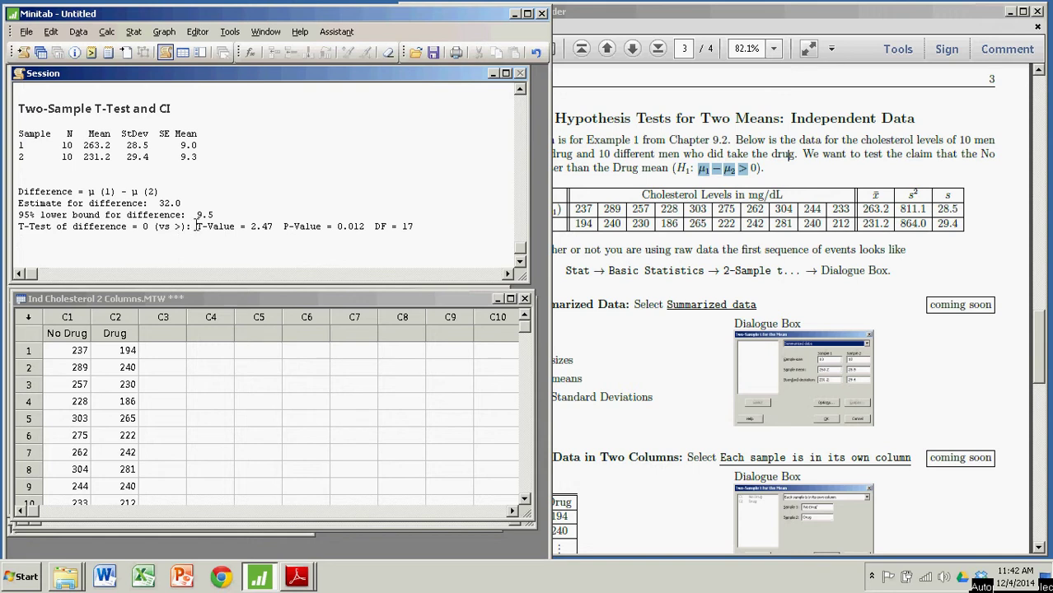
{"action": "left_click_drag", "start_coordinate": [192, 226], "coordinate": [273, 226]}
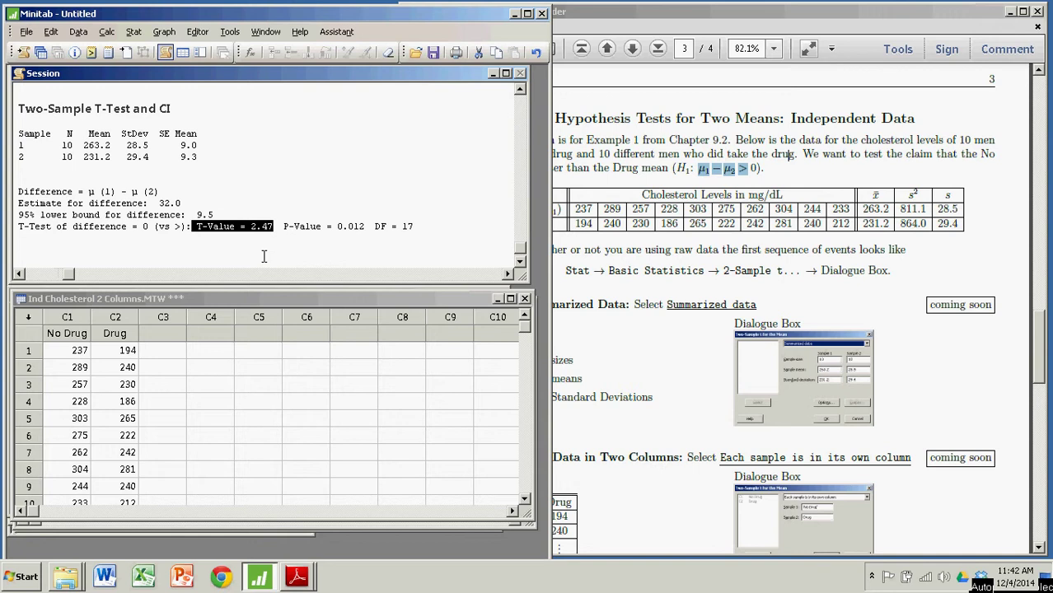
{"action": "left_click_drag", "start_coordinate": [280, 225], "coordinate": [365, 227]}
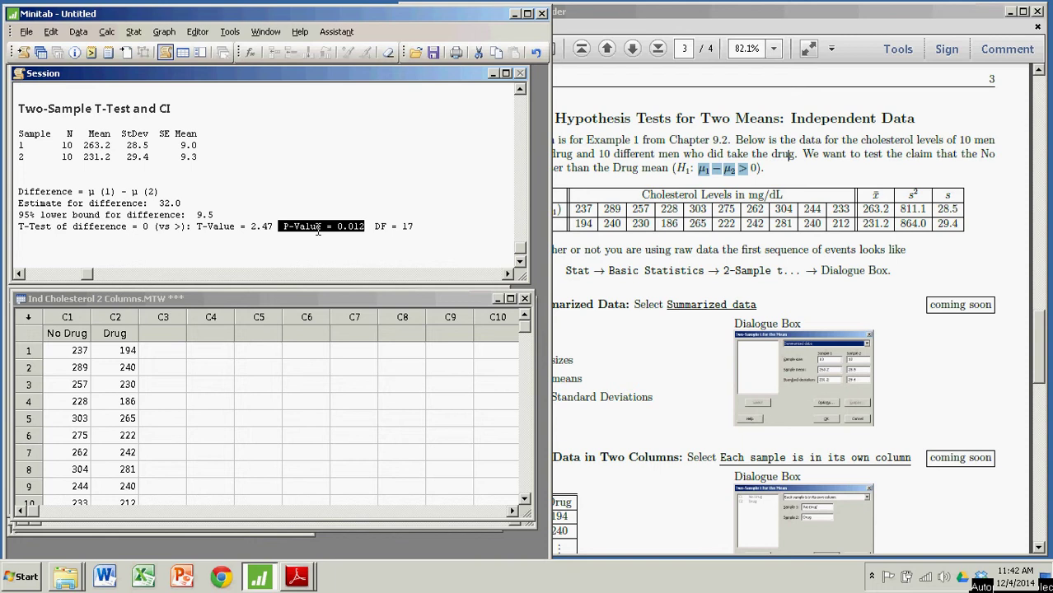
{"action": "left_click", "coordinate": [610, 237]}
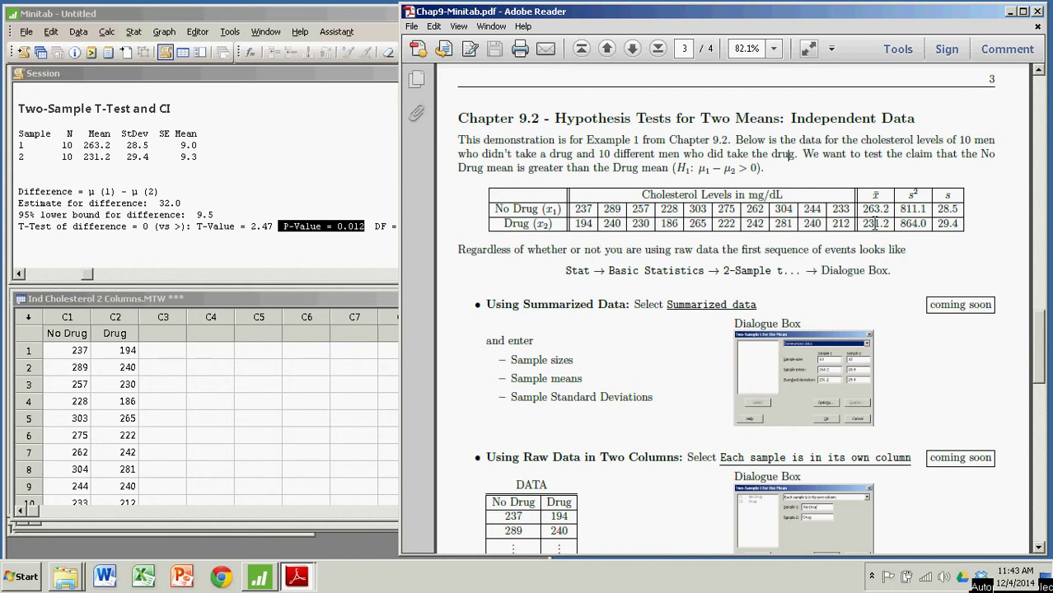
{"action": "left_click", "coordinate": [279, 169]}
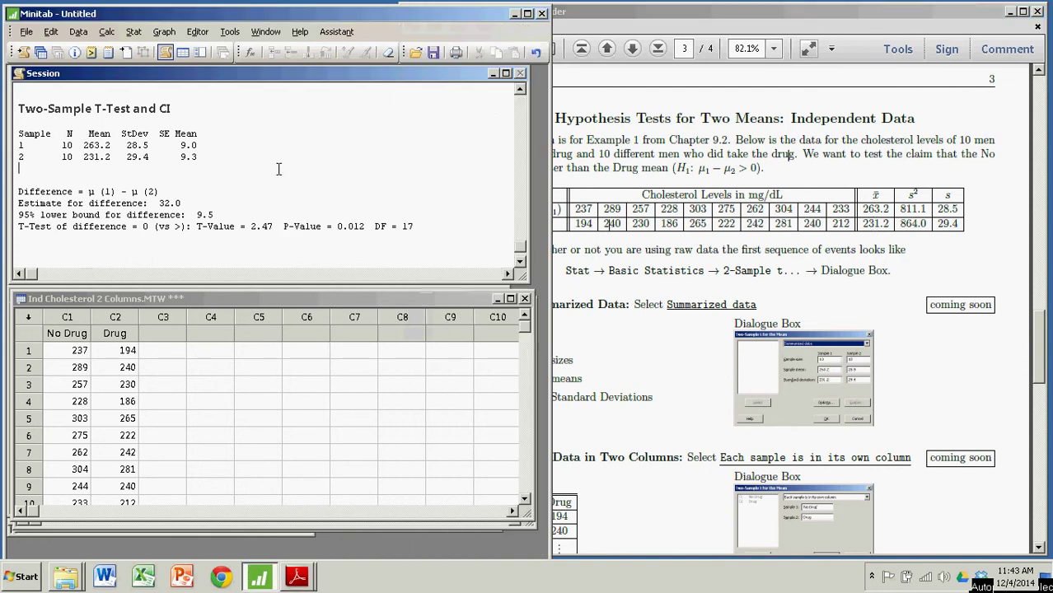
{"action": "left_click", "coordinate": [865, 175]}
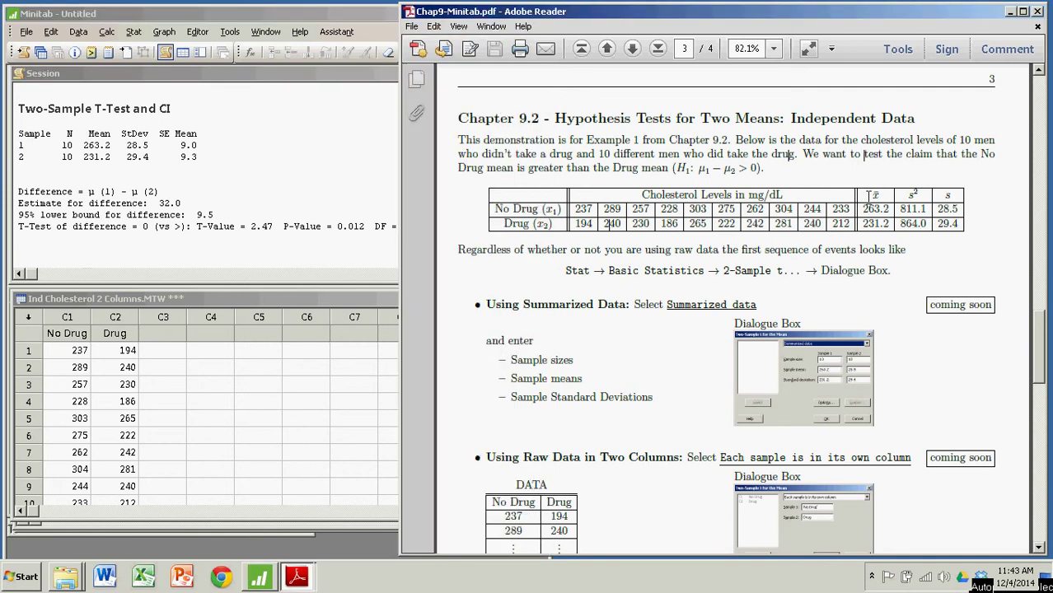
{"action": "triple_click", "coordinate": [865, 223]}
{"action": "left_click", "coordinate": [865, 211]}
{"action": "left_click_drag", "start_coordinate": [865, 212], "coordinate": [957, 213]}
{"action": "scroll", "coordinate": [668, 354], "scroll_direction": "down", "scroll_amount": 5}
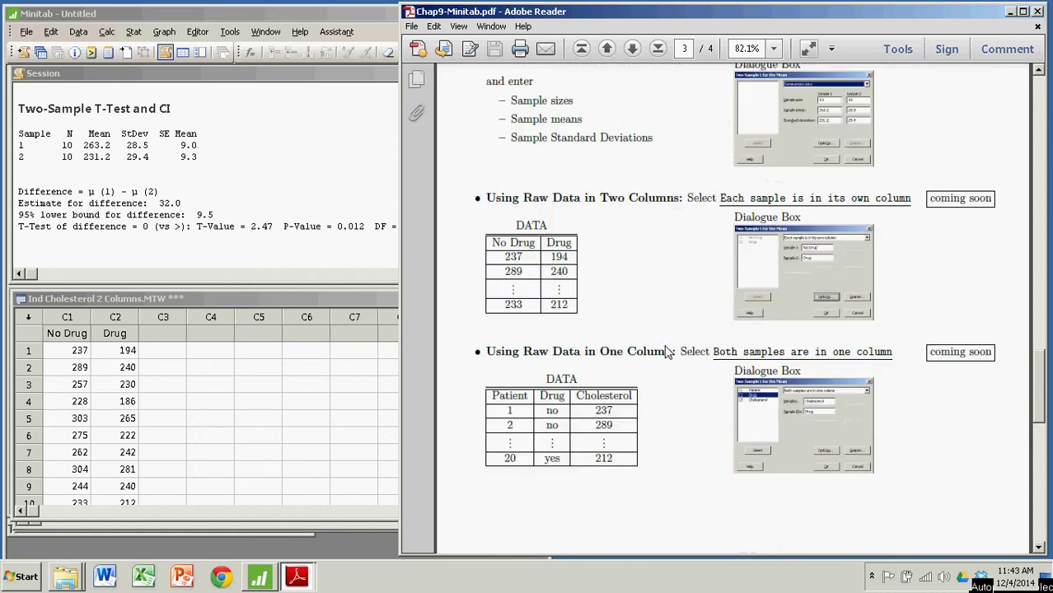
{"action": "scroll", "coordinate": [659, 299], "scroll_direction": "up", "scroll_amount": 6}
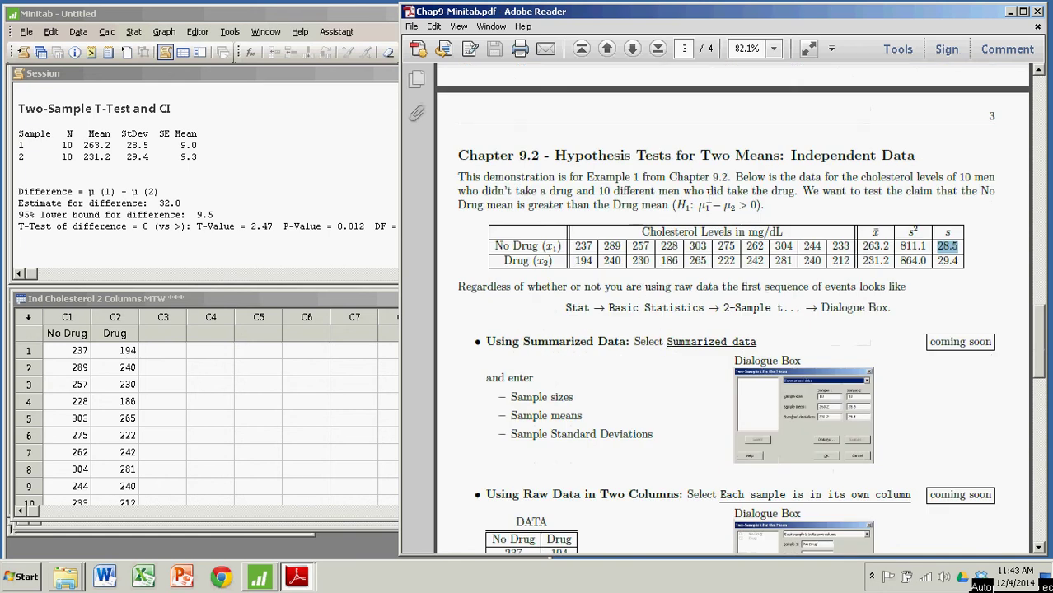
{"action": "left_click", "coordinate": [328, 163]}
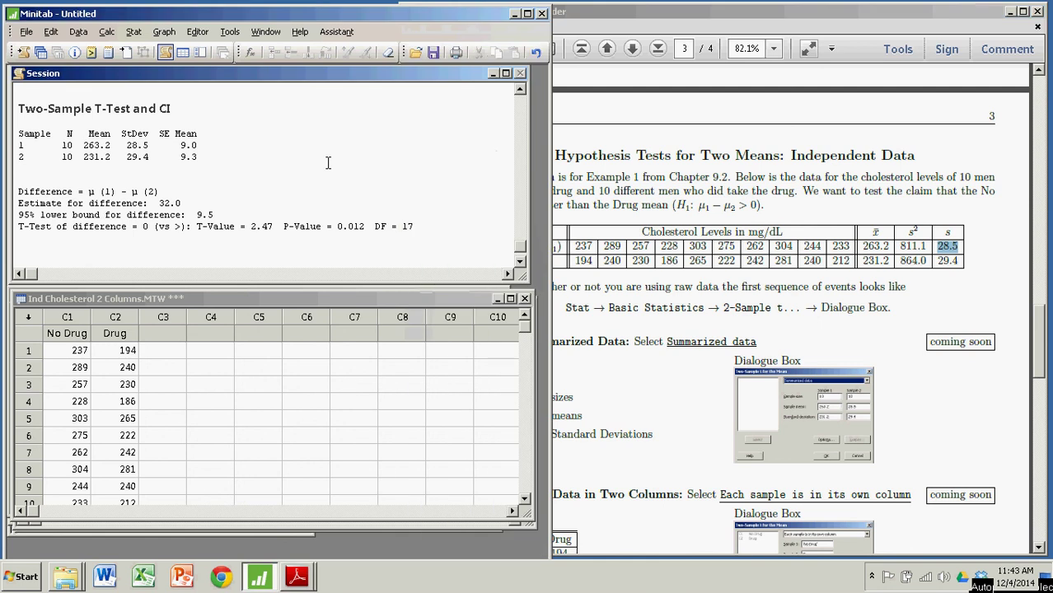